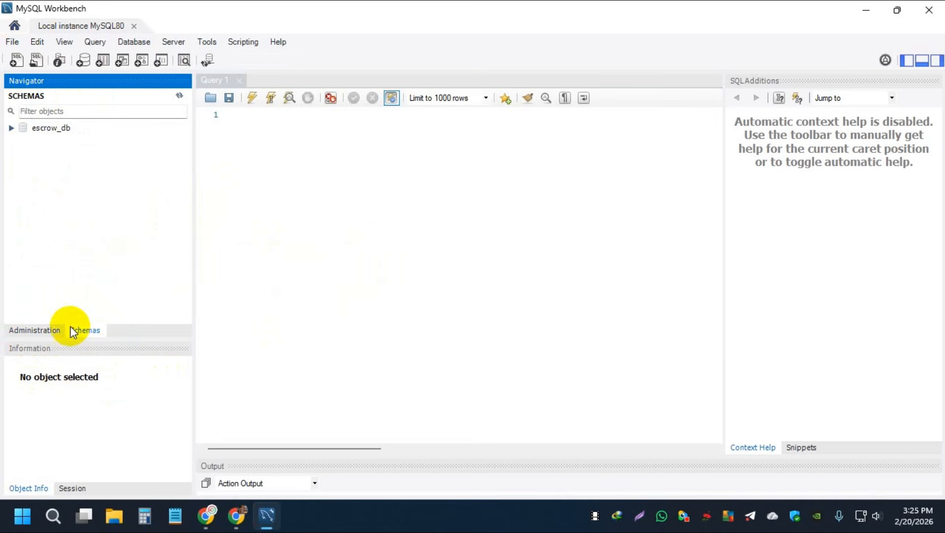
# - Browse the Administration and Schemas navigator views and expand the escrow_db schema's contents
pyautogui.click(45, 330)
pyautogui.click(98, 330)
pyautogui.click(37, 330)
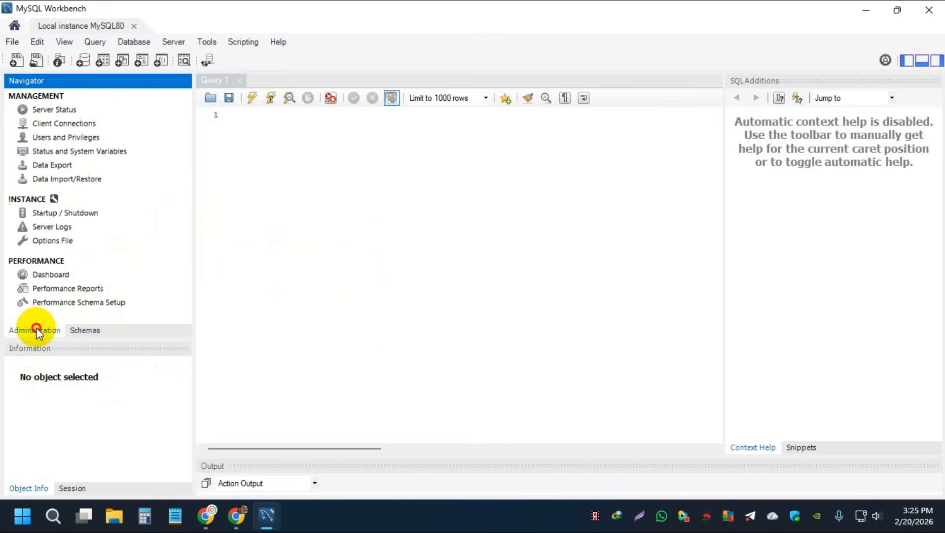
pyautogui.click(71, 330)
pyautogui.click(9, 131)
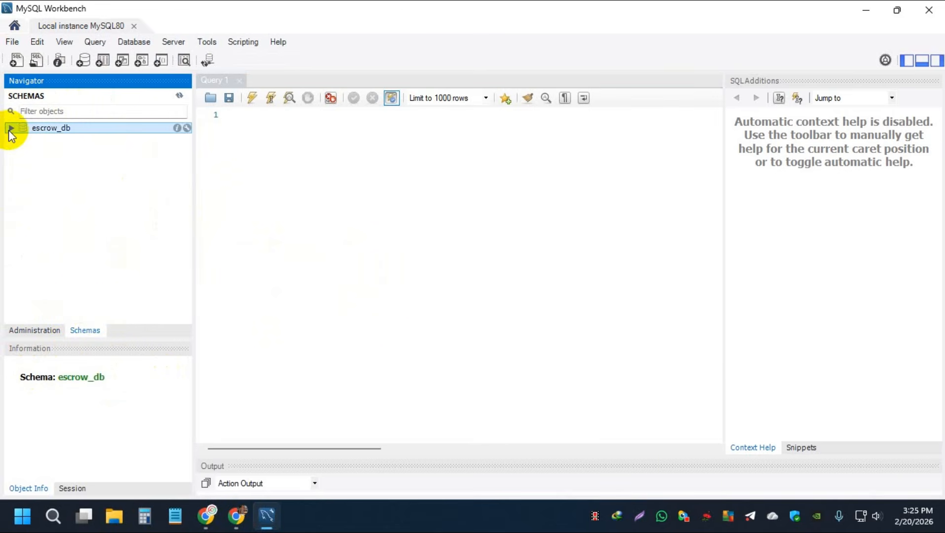
pyautogui.click(10, 130)
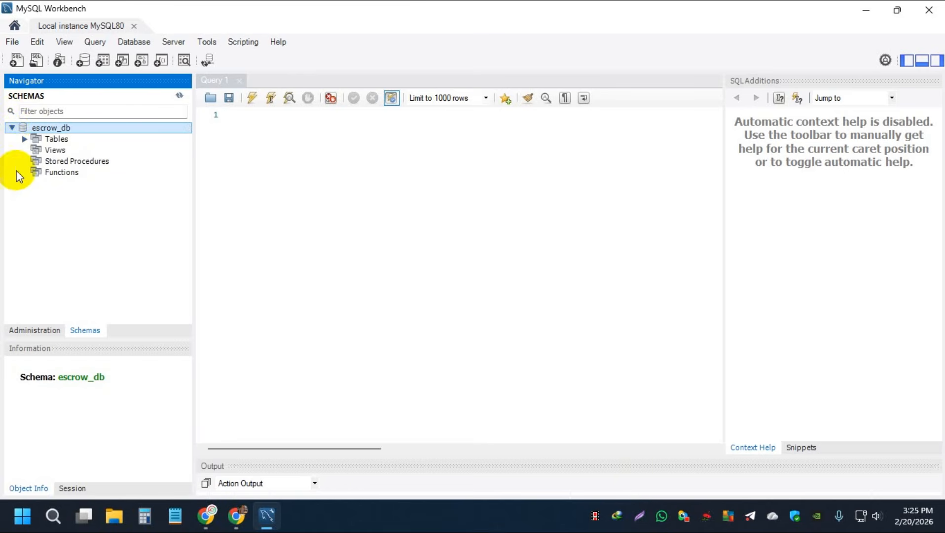
pyautogui.click(11, 128)
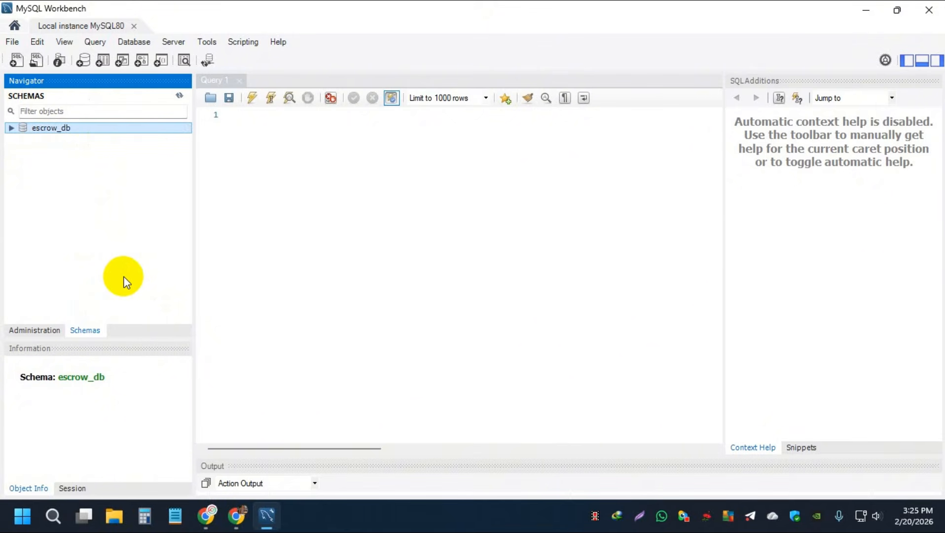
pyautogui.moveTo(250, 177); pyautogui.dragTo(281, 114)
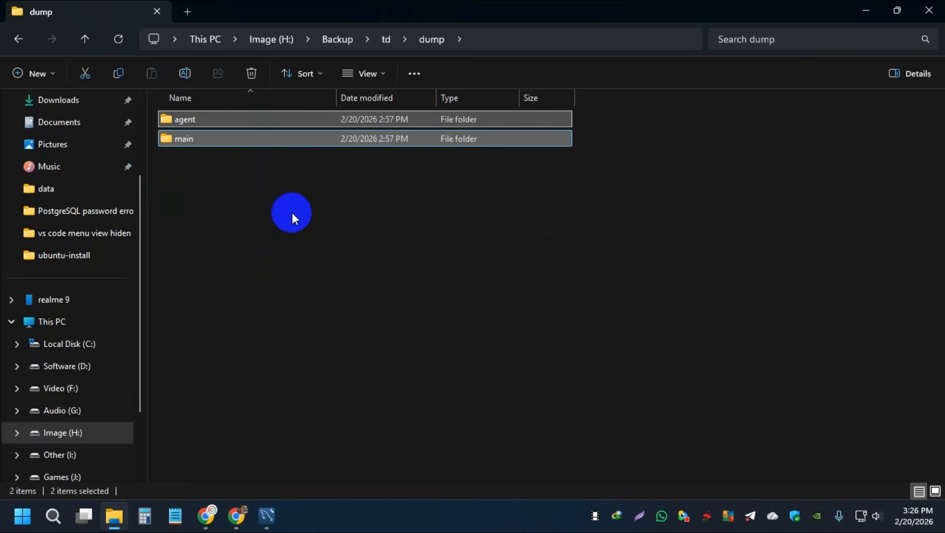
pyautogui.click(271, 526)
pyautogui.click(95, 214)
pyautogui.click(35, 330)
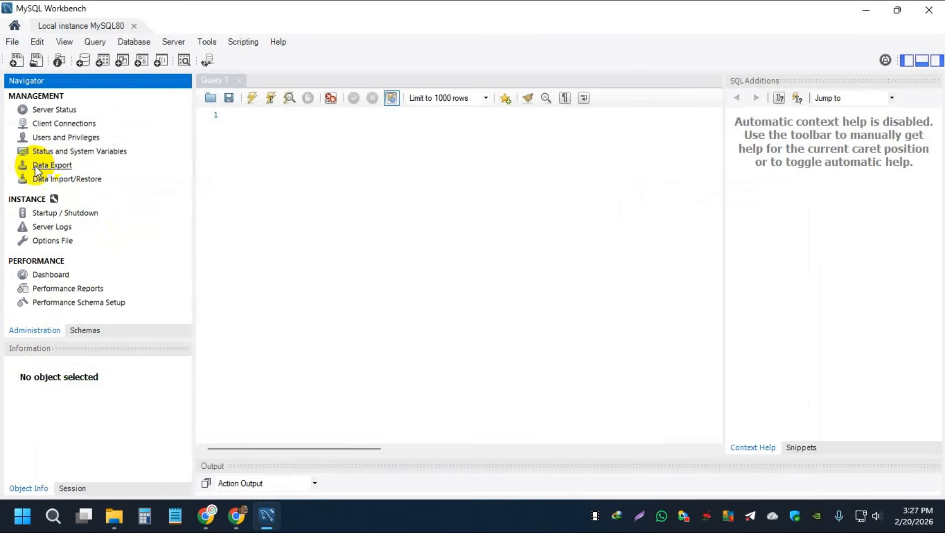
pyautogui.click(85, 330)
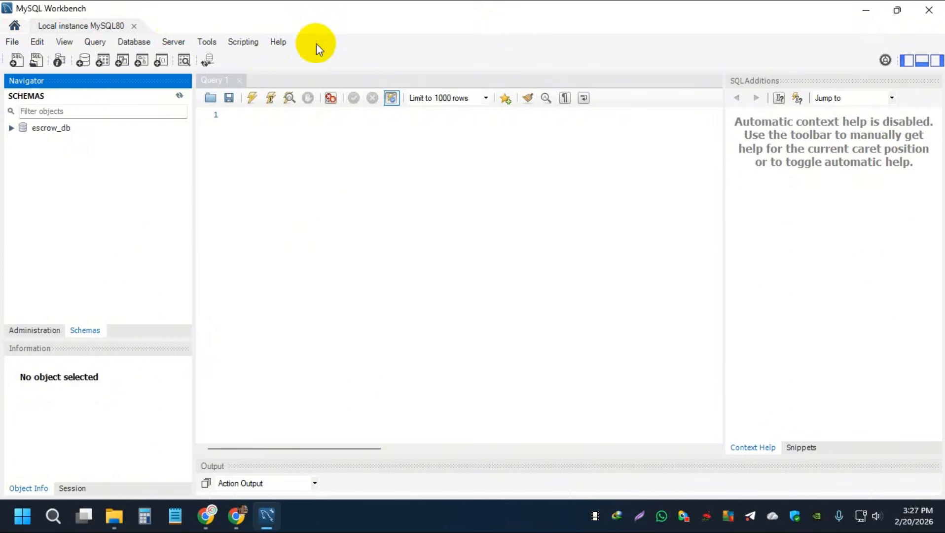
# - Open Data Import and choose the dump project folder H:\Backup\td\dump\agent as the import source
pyautogui.click(174, 43)
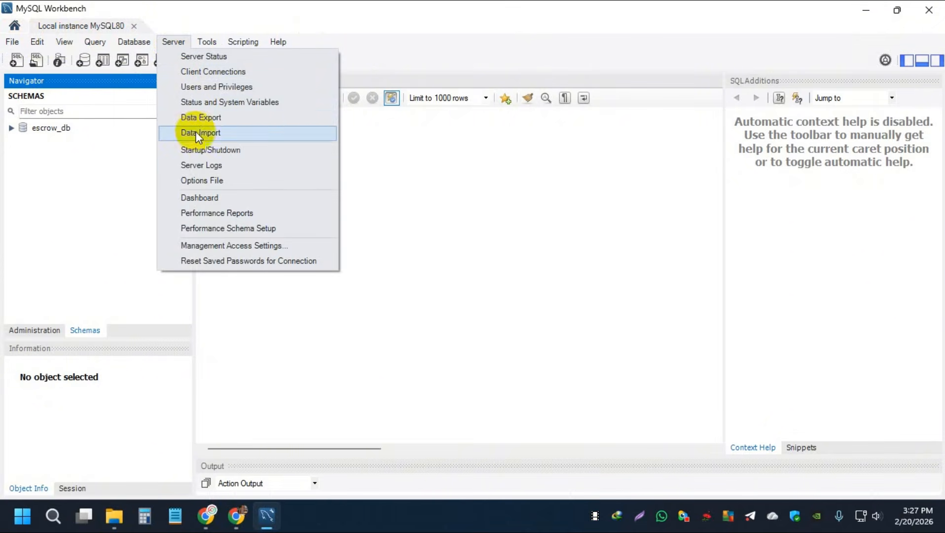
pyautogui.click(225, 137)
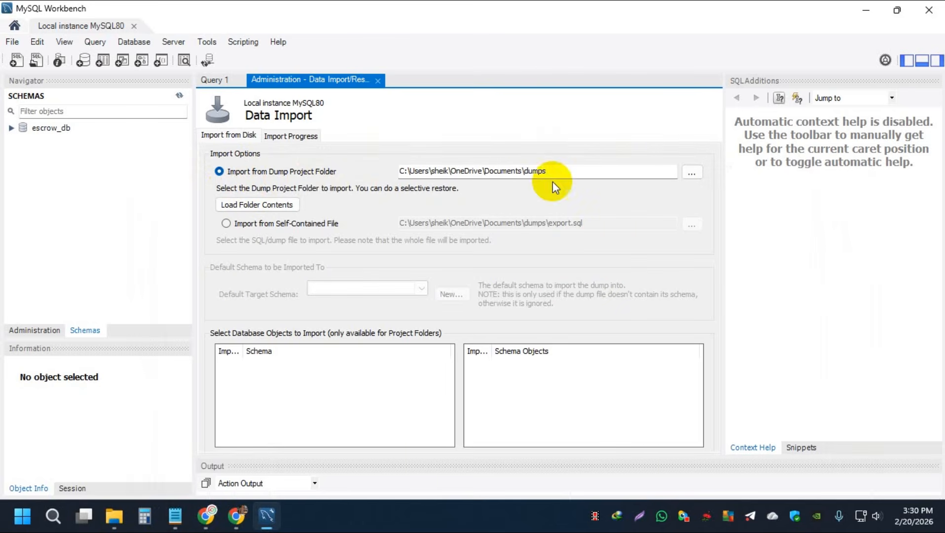
pyautogui.click(693, 174)
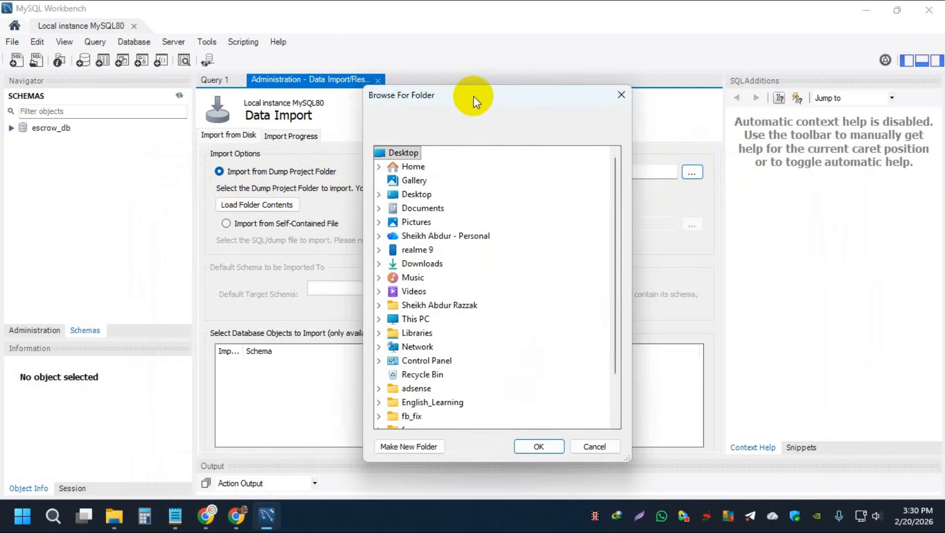
pyautogui.moveTo(473, 101); pyautogui.dragTo(461, 65)
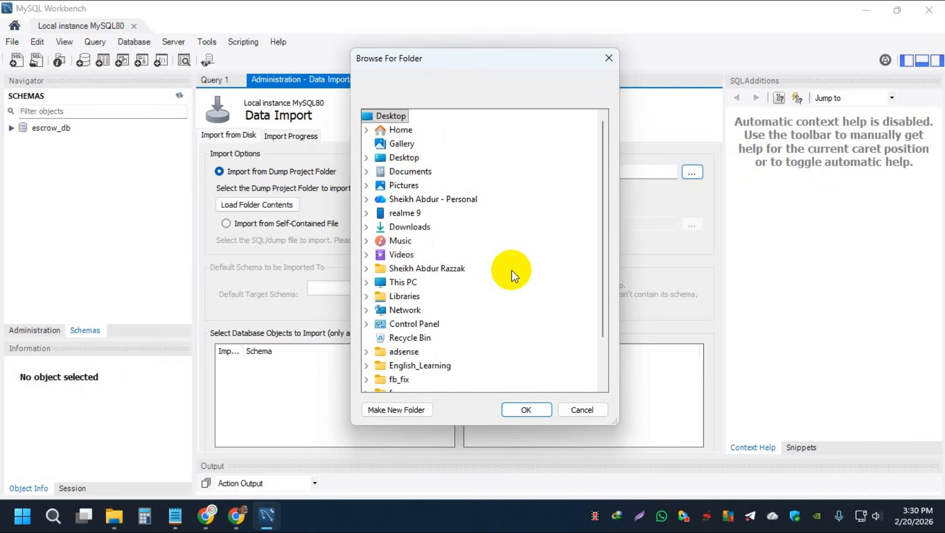
pyautogui.scroll(-2, 511, 270)
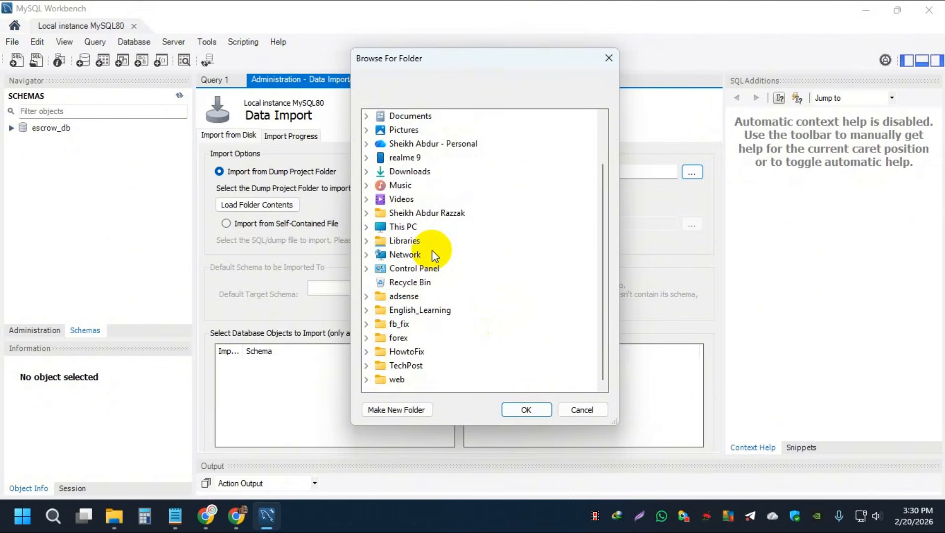
pyautogui.scroll(3, 434, 256)
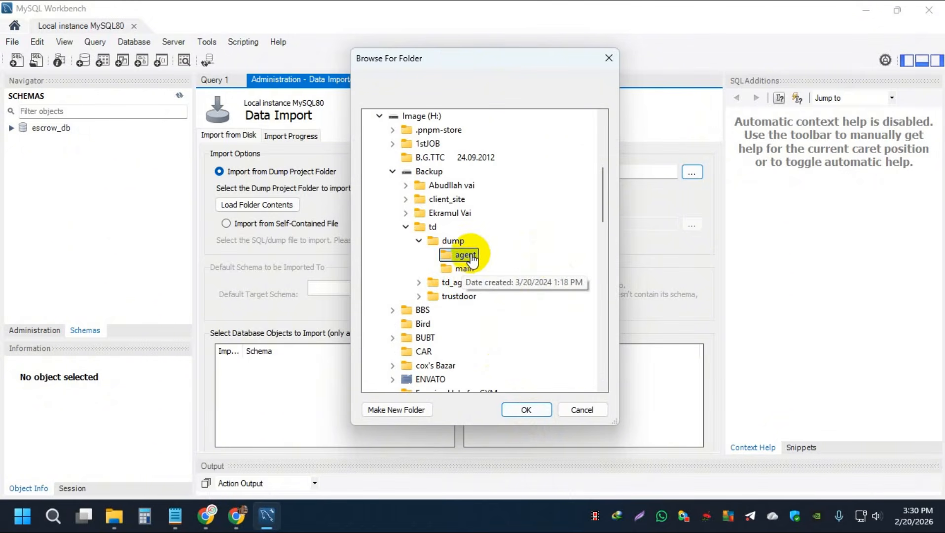
pyautogui.click(526, 409)
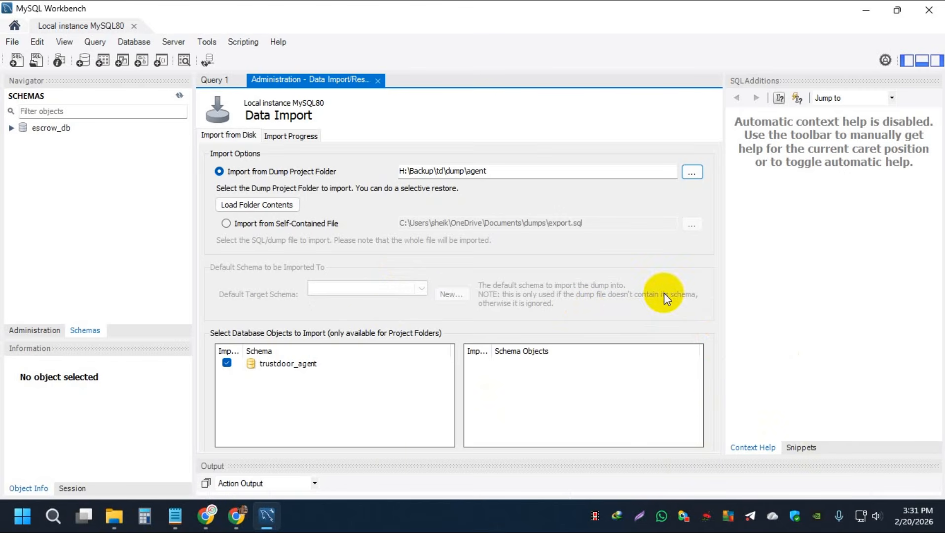
# - Hide the secondary side panel and start importing the trustdoor_agent schema from the dump folder
pyautogui.click(798, 449)
pyautogui.click(740, 448)
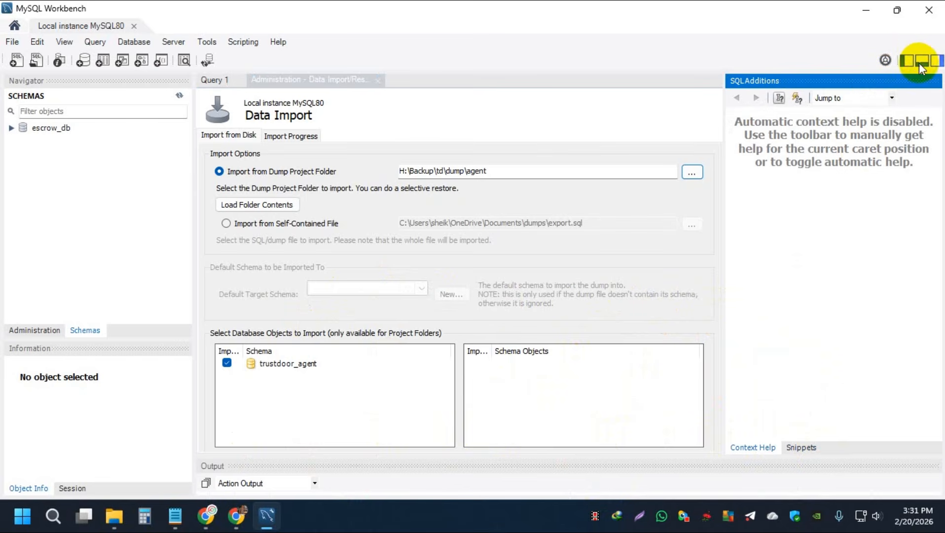
pyautogui.click(935, 61)
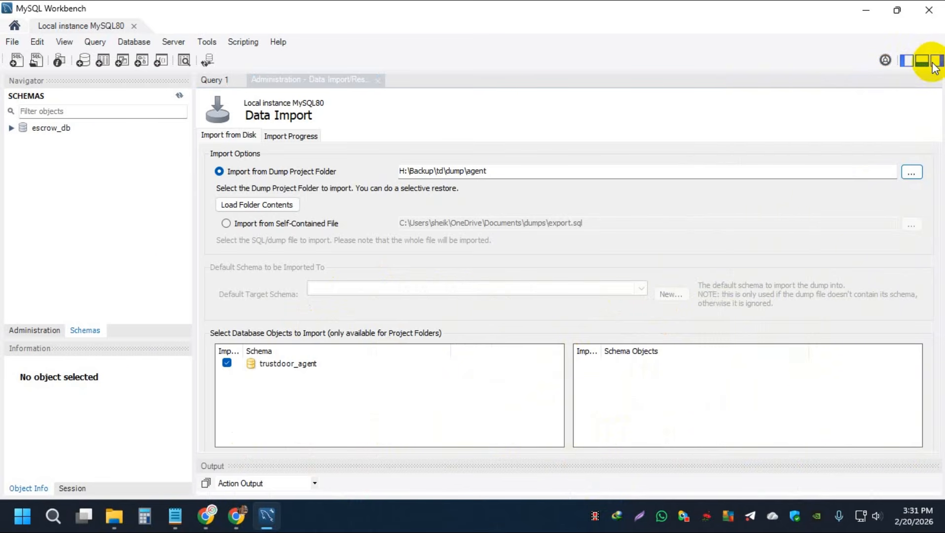
pyautogui.click(920, 60)
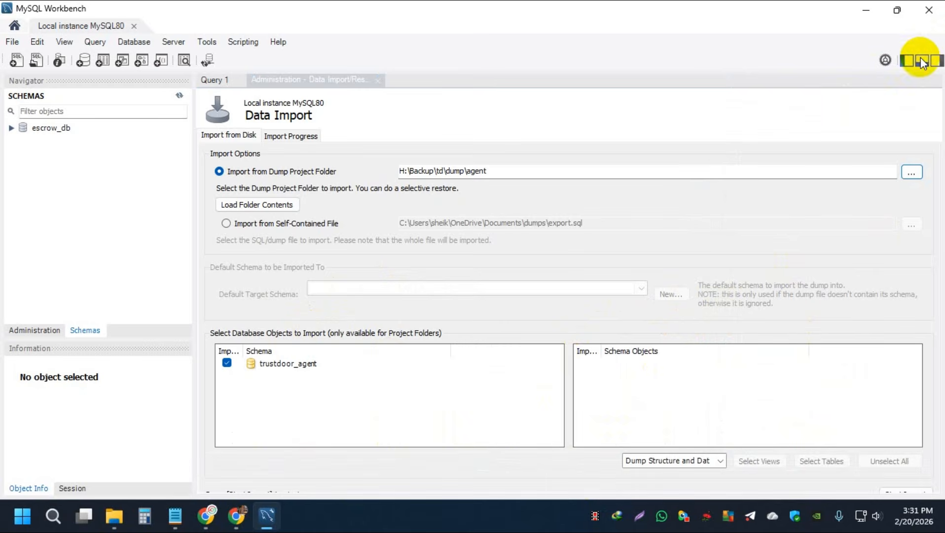
pyautogui.click(901, 489)
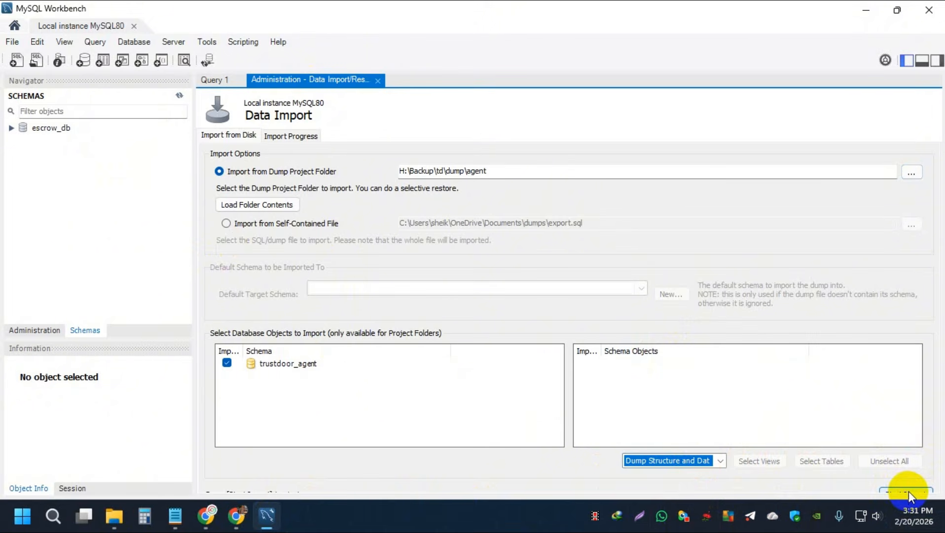
pyautogui.click(903, 65)
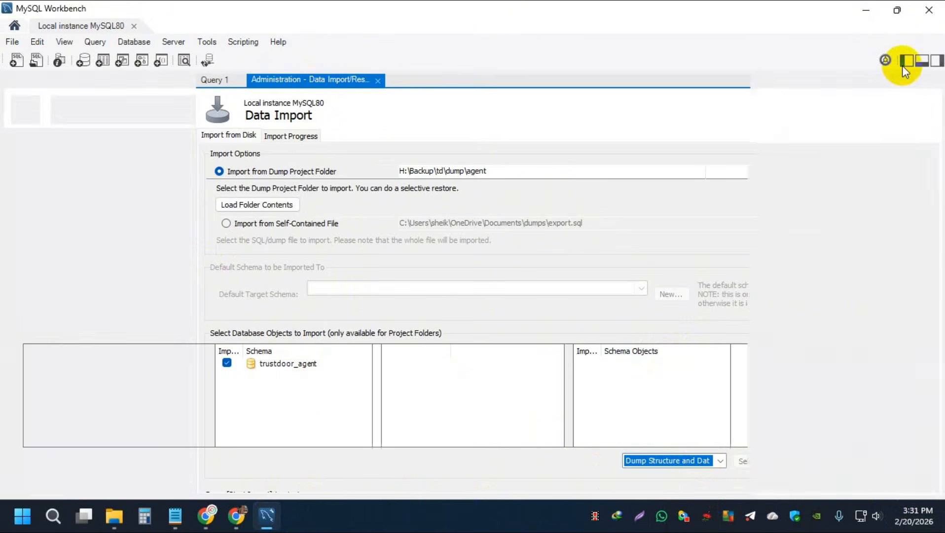
pyautogui.click(903, 63)
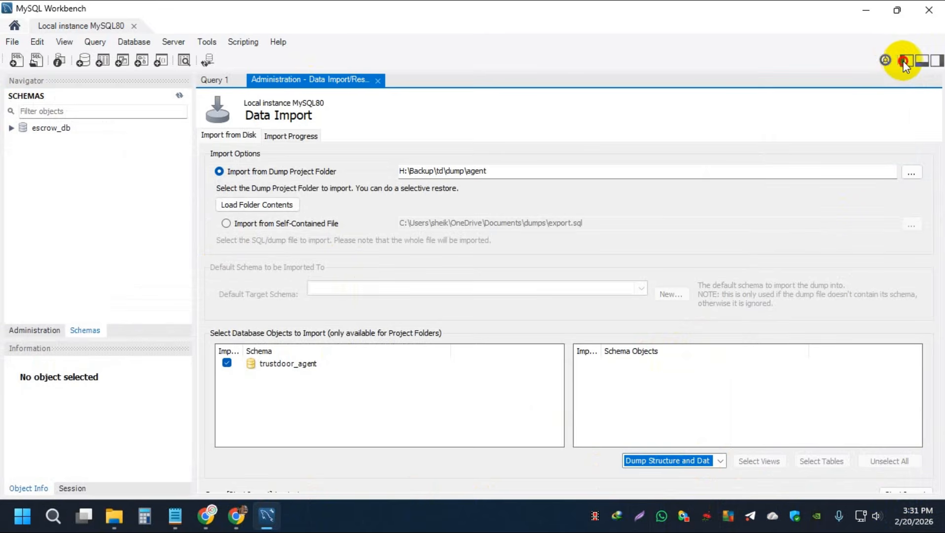
pyautogui.click(903, 61)
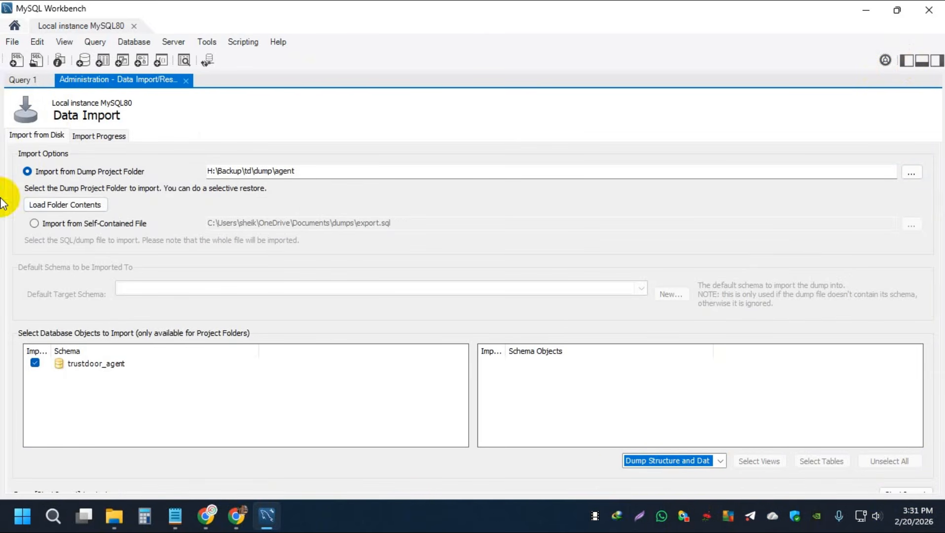
pyautogui.click(903, 61)
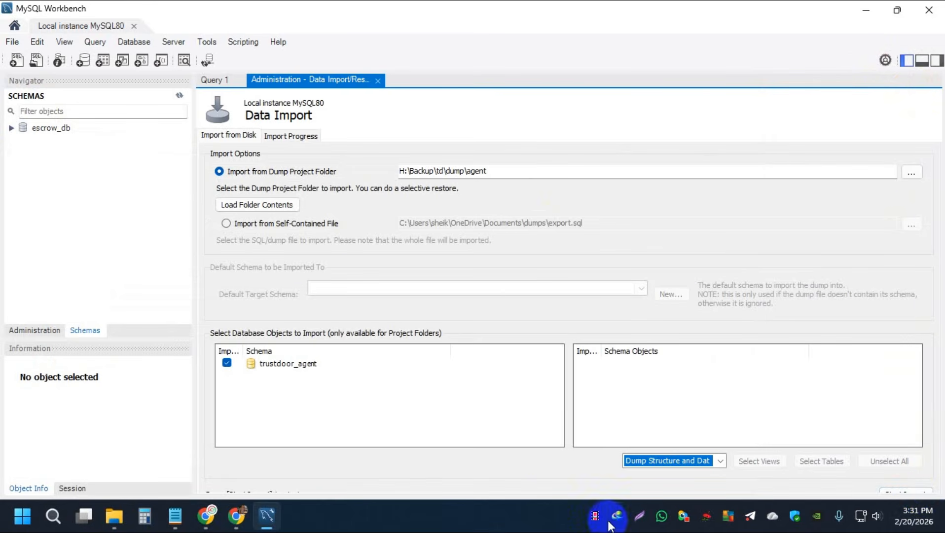
# - Open Windows taskbar settings, enable automatically hiding the taskbar, and minimize Settings
pyautogui.moveTo(477, 517); pyautogui.dragTo(446, 523)
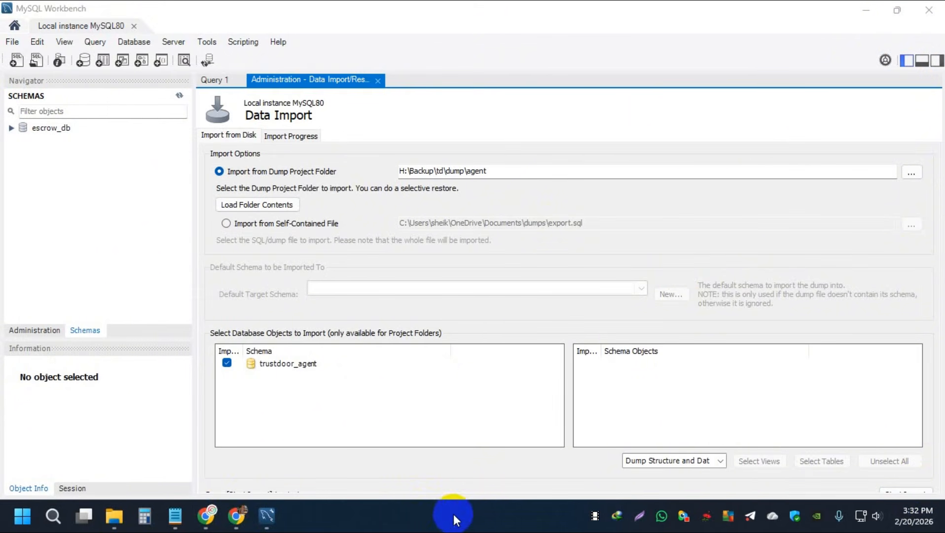
pyautogui.rightClick(468, 522)
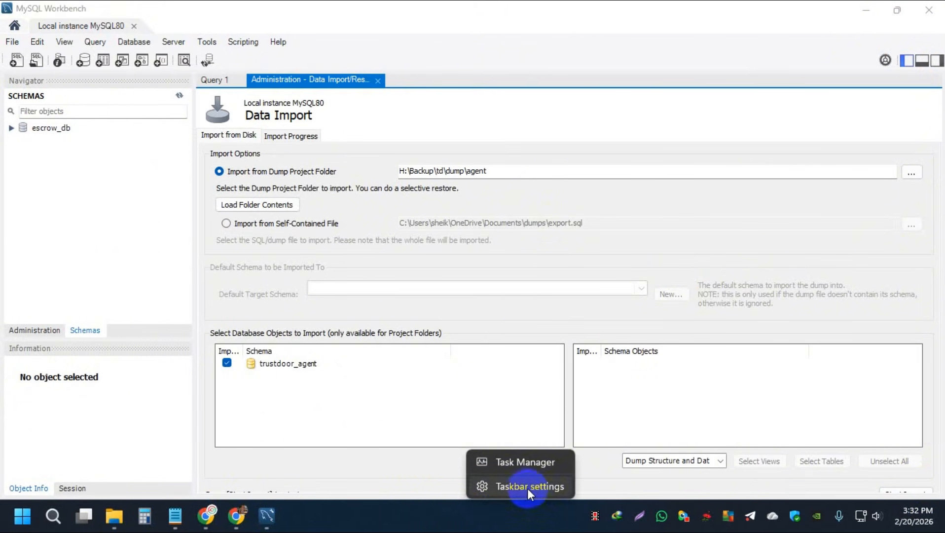
pyautogui.click(540, 488)
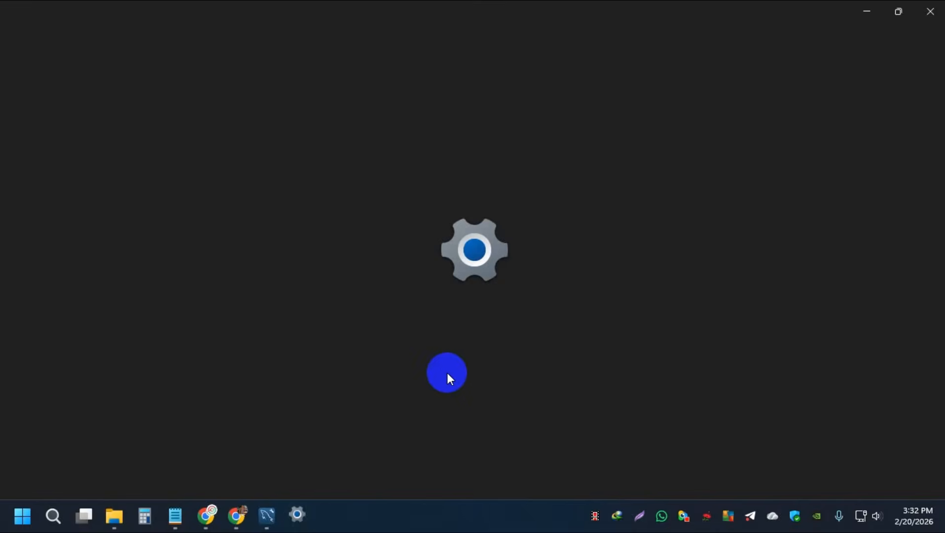
pyautogui.scroll(-3, 289, 365)
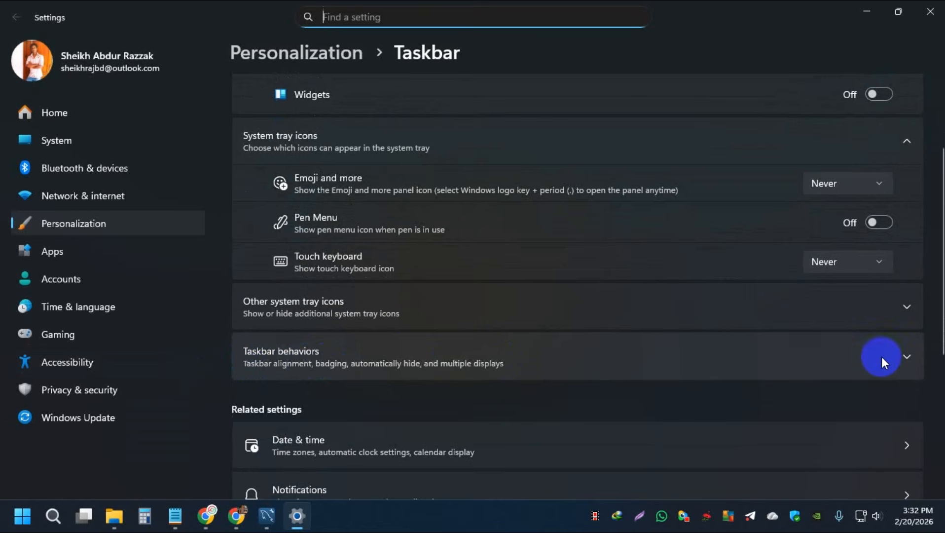
pyautogui.click(909, 358)
pyautogui.scroll(-3, 910, 357)
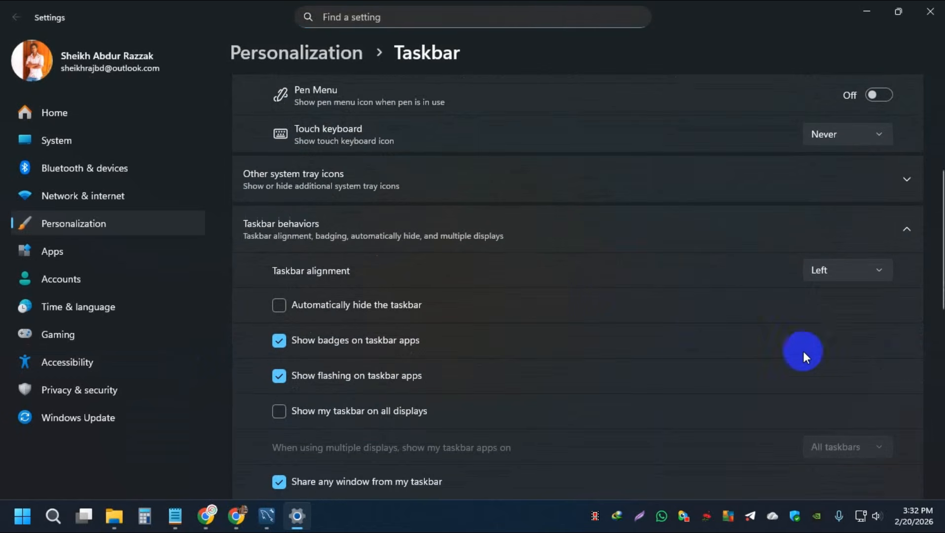
pyautogui.click(357, 309)
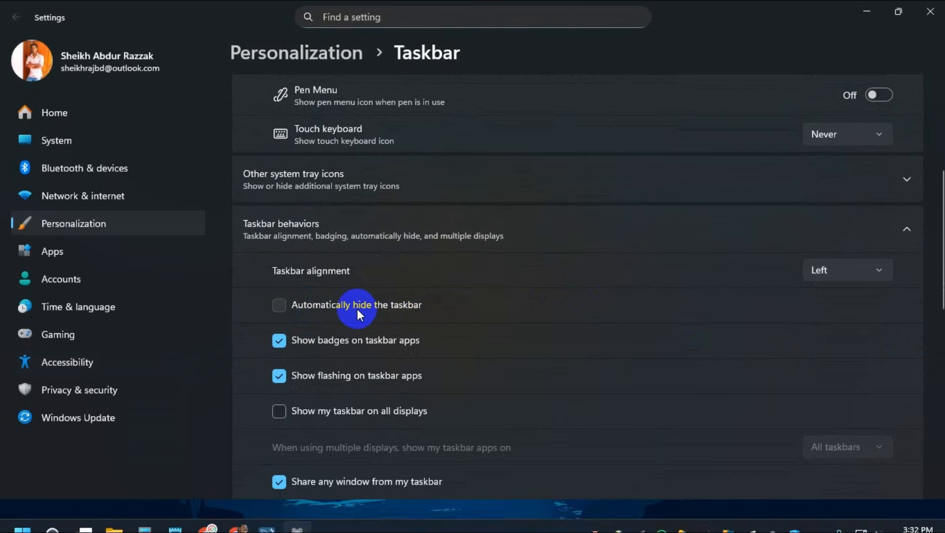
pyautogui.click(869, 10)
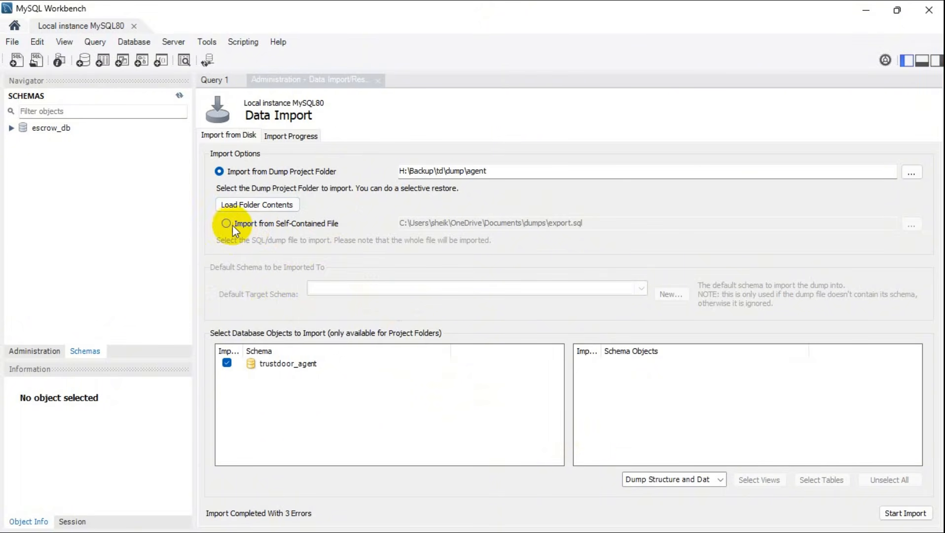
# - Switch to importing from a self-contained file and create a new schema named trustdoor_agent
pyautogui.click(301, 226)
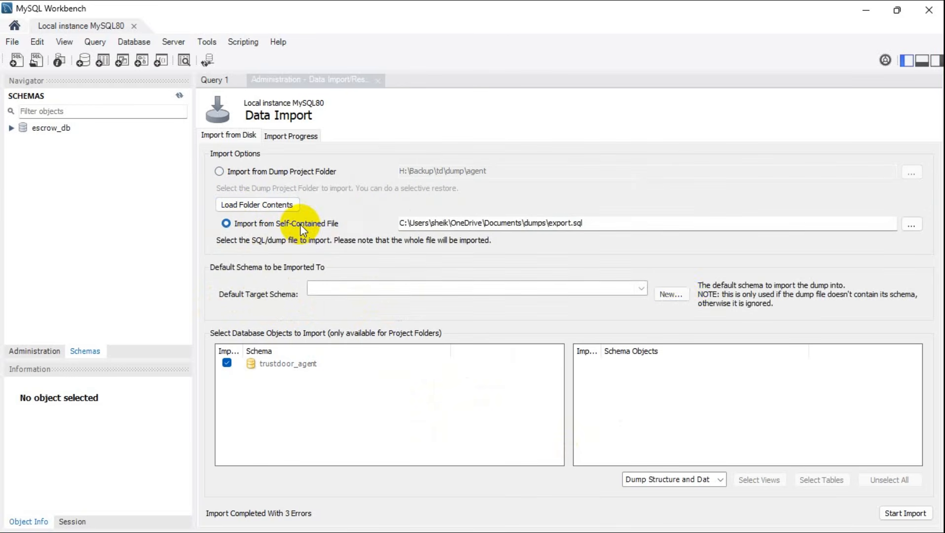
pyautogui.click(672, 295)
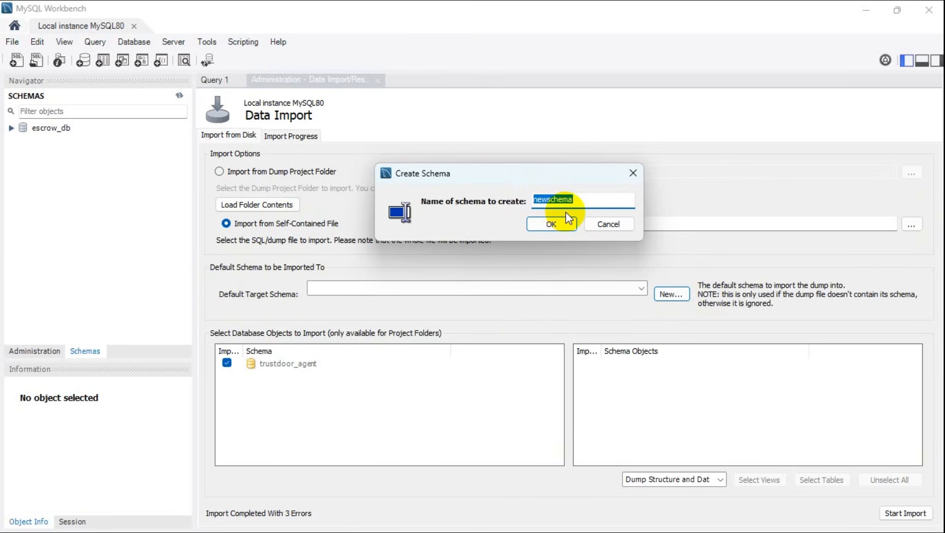
pyautogui.write('t')
pyautogui.press('BackSpace')
pyautogui.write('trustdoor_agent')
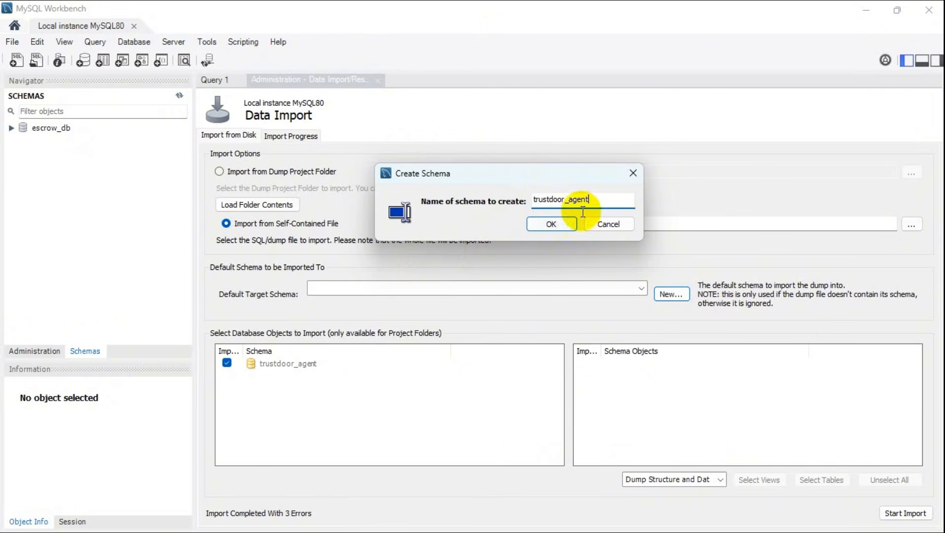
pyautogui.click(559, 226)
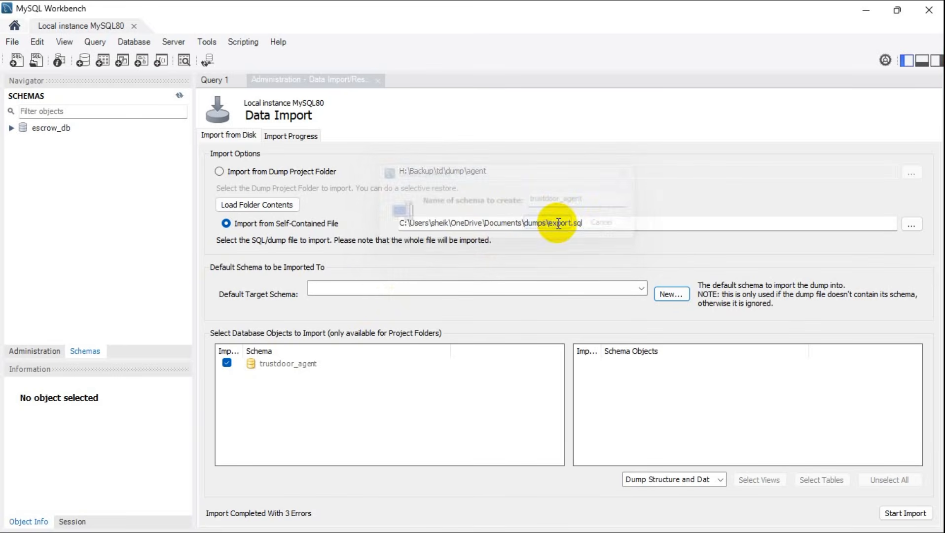
# - Select trustdoor_agent as the default target schema, then rerun the import from the dump project folder
pyautogui.click(641, 288)
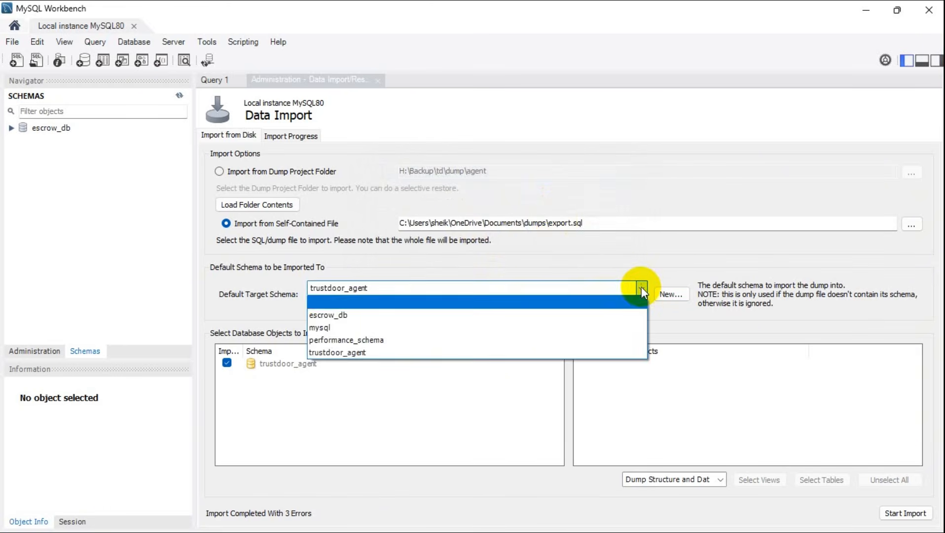
pyautogui.click(640, 287)
pyautogui.click(641, 287)
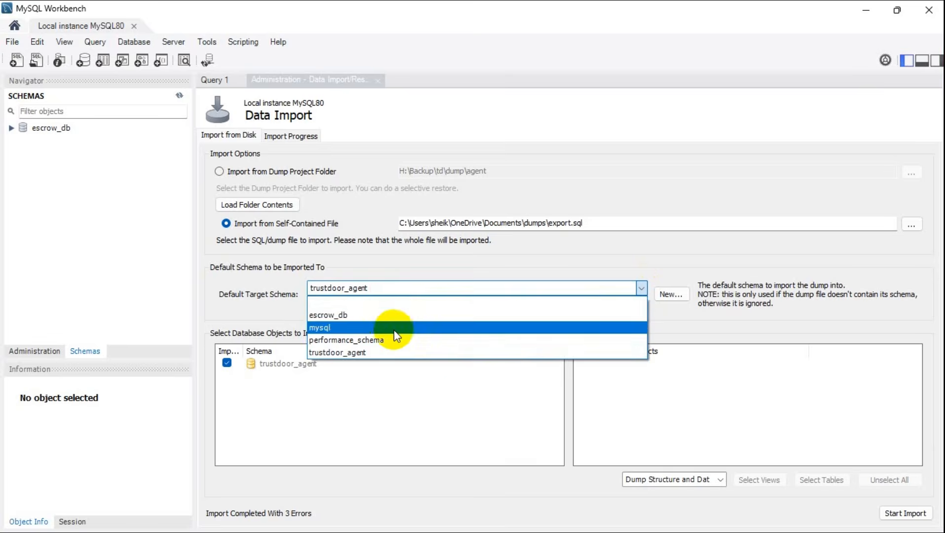
pyautogui.click(376, 351)
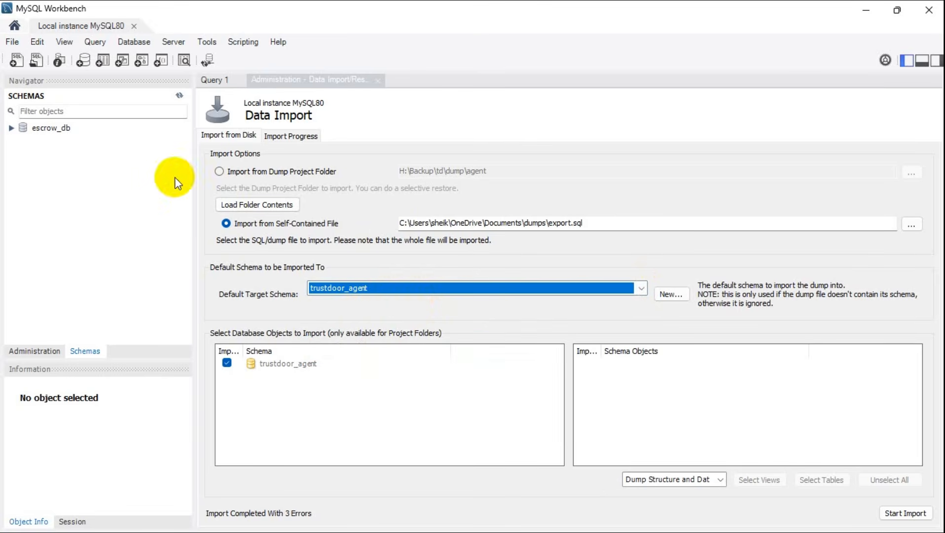
pyautogui.click(221, 171)
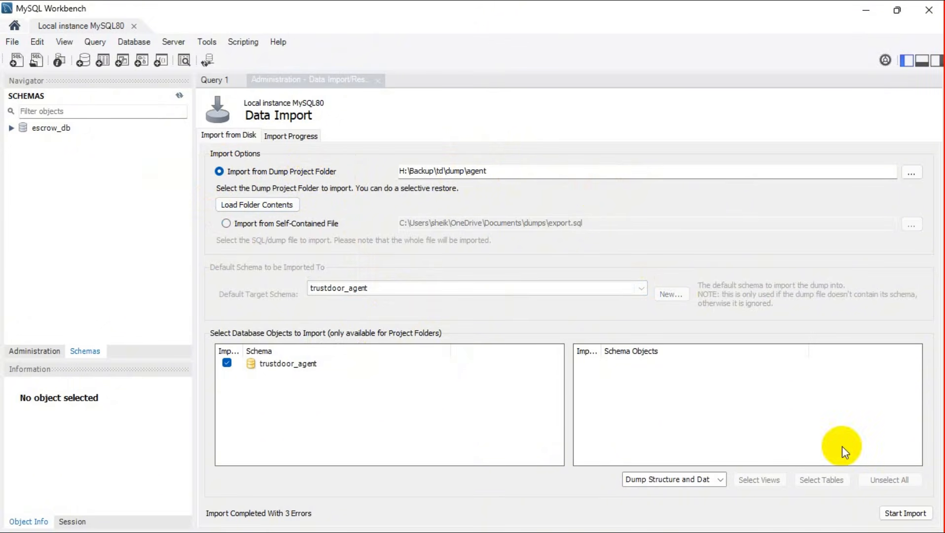
pyautogui.click(902, 516)
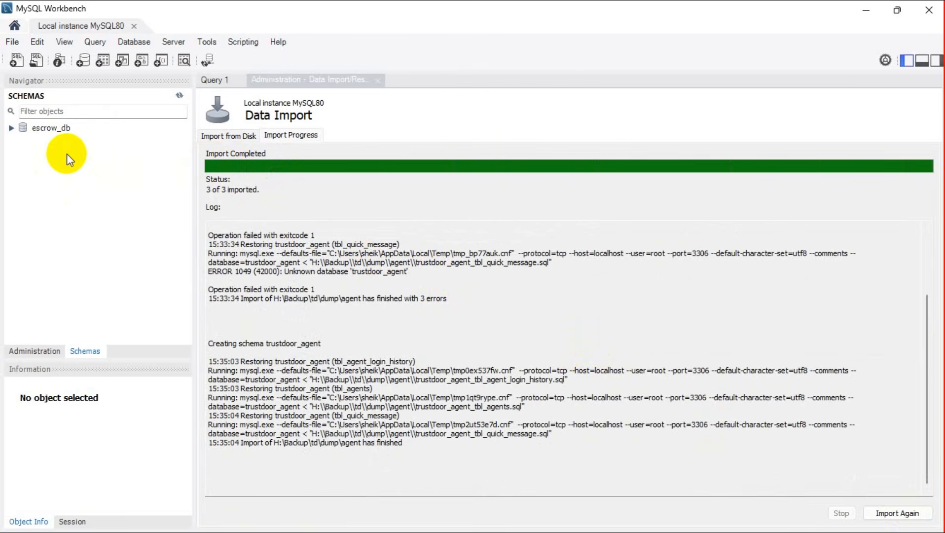
# - Refresh the schema list and expand the trustdoor_agent schema to inspect its tables and objects
pyautogui.click(178, 95)
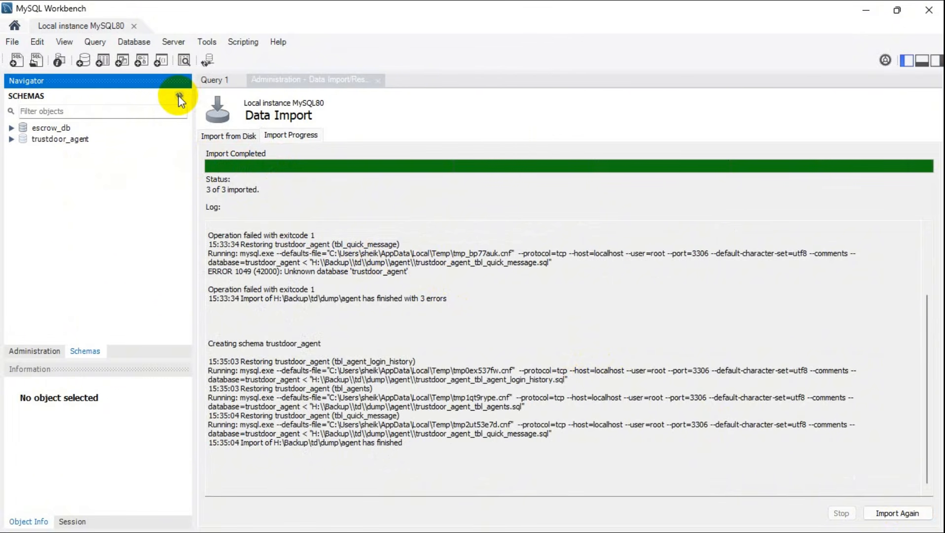
pyautogui.click(54, 143)
pyautogui.click(10, 139)
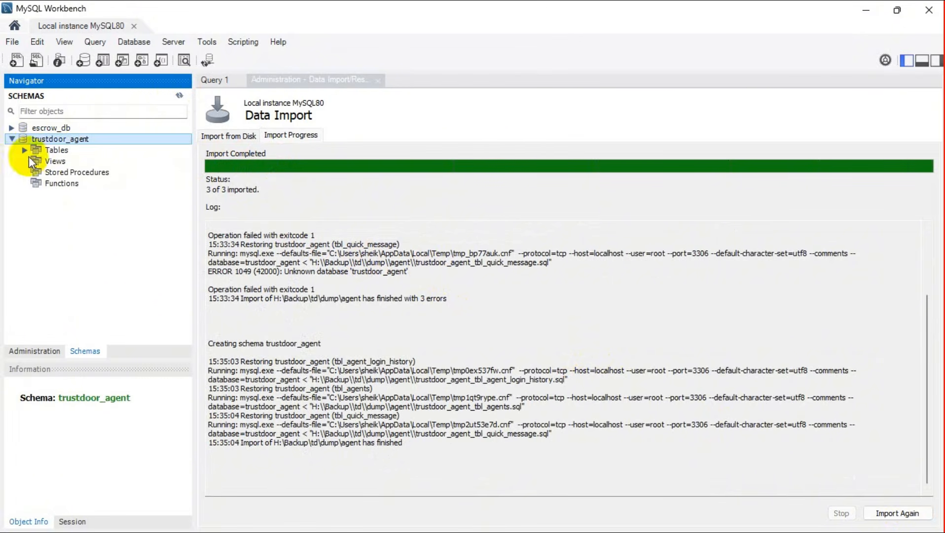
pyautogui.click(24, 150)
pyautogui.click(23, 151)
pyautogui.click(11, 139)
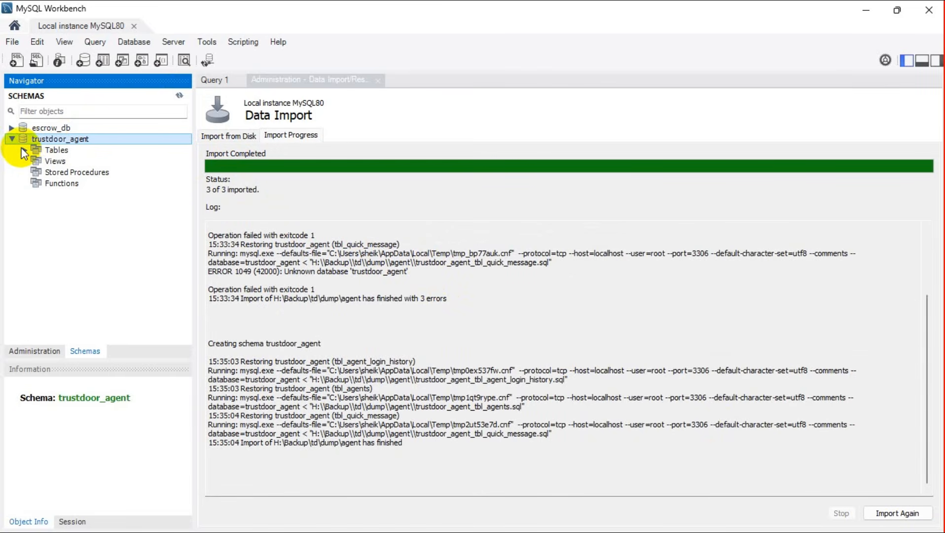
pyautogui.click(11, 139)
pyautogui.click(16, 149)
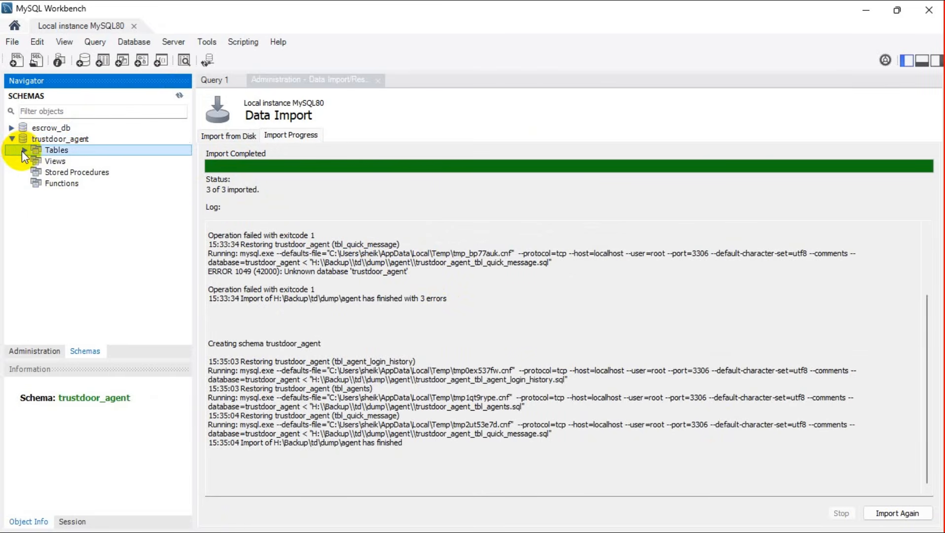
pyautogui.click(13, 140)
pyautogui.click(13, 140)
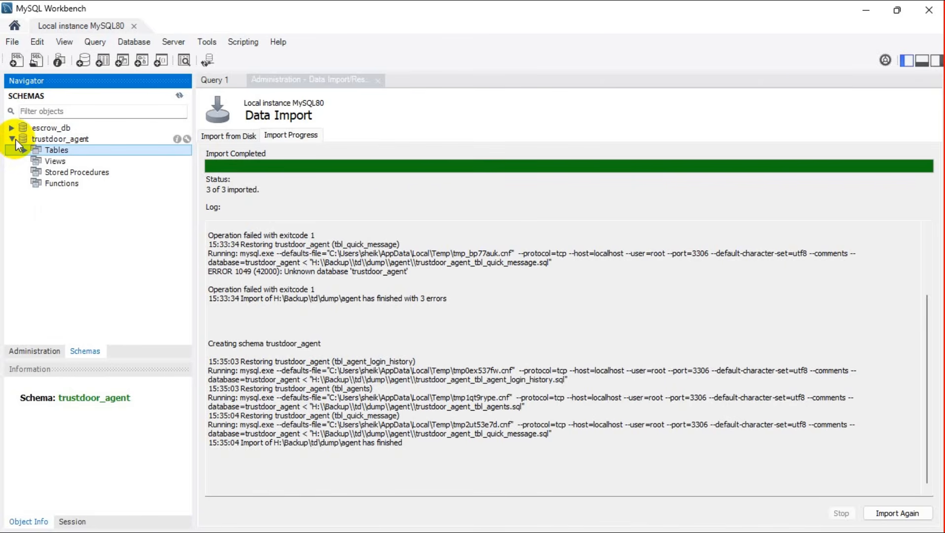
pyautogui.click(10, 138)
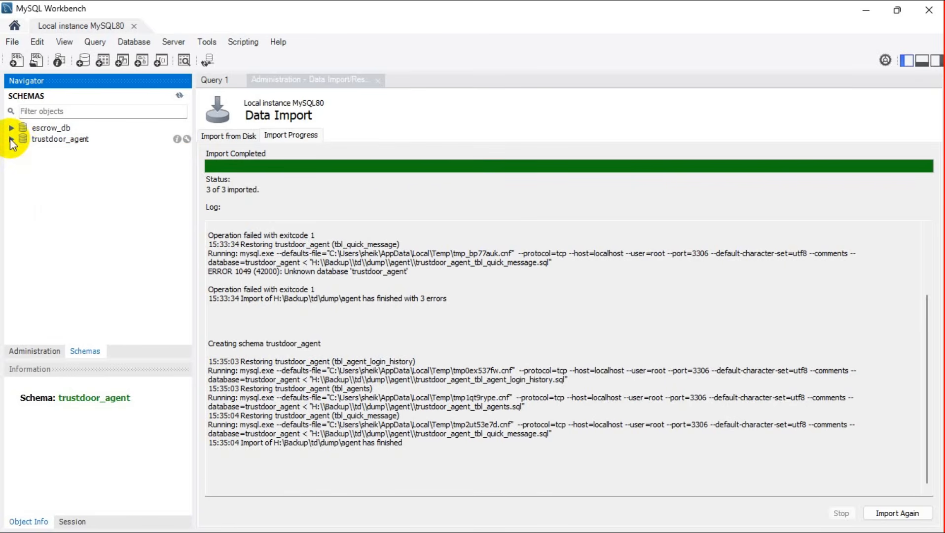
pyautogui.click(11, 139)
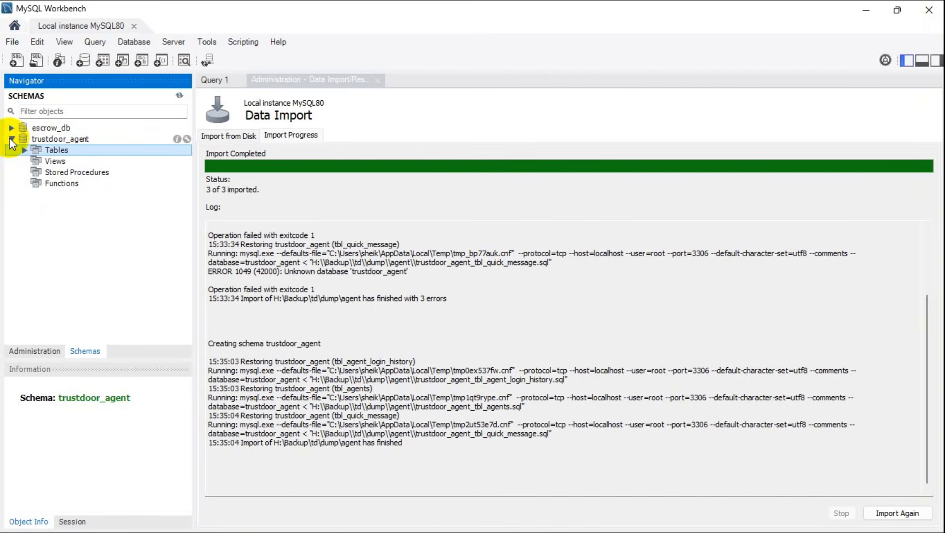
pyautogui.click(11, 139)
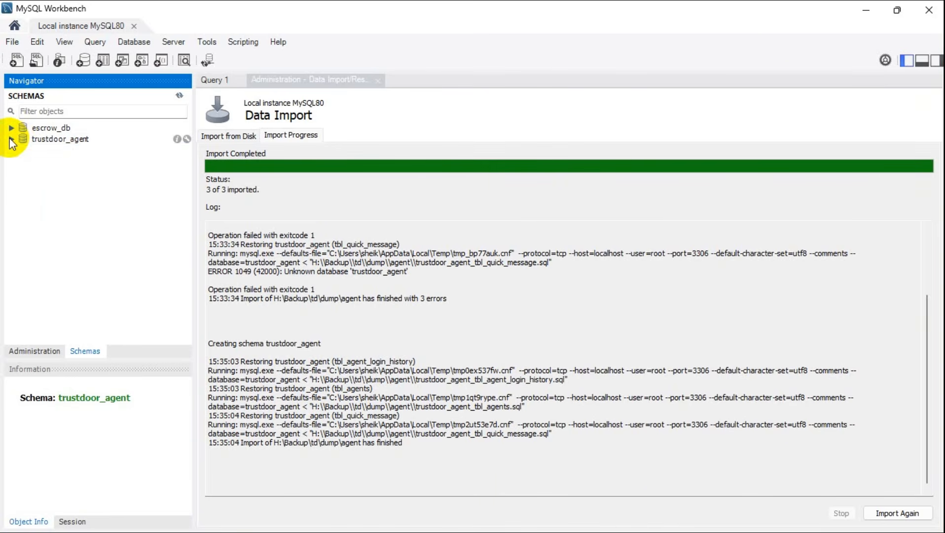